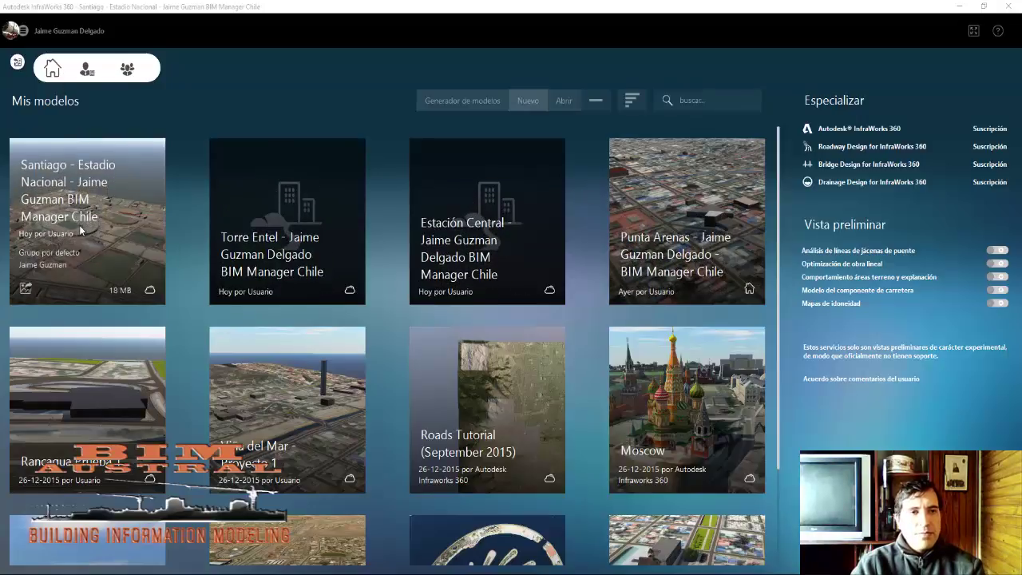
Step: Open and leave the Santiago – Estadio Nacional model, review the default group's online models, then open group members
{"action": "left_click", "coordinate": [17, 64]}
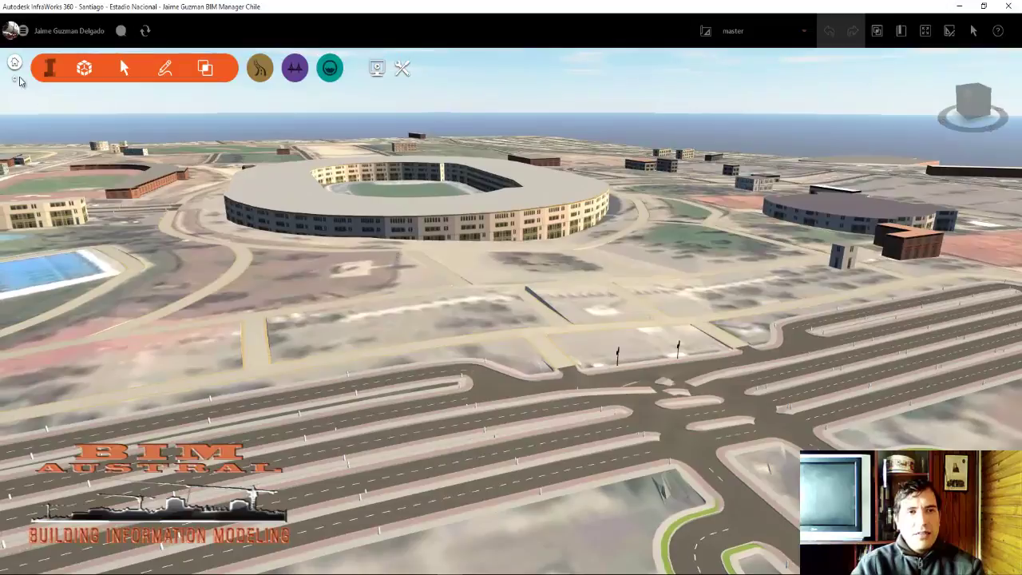
{"action": "left_click", "coordinate": [15, 64]}
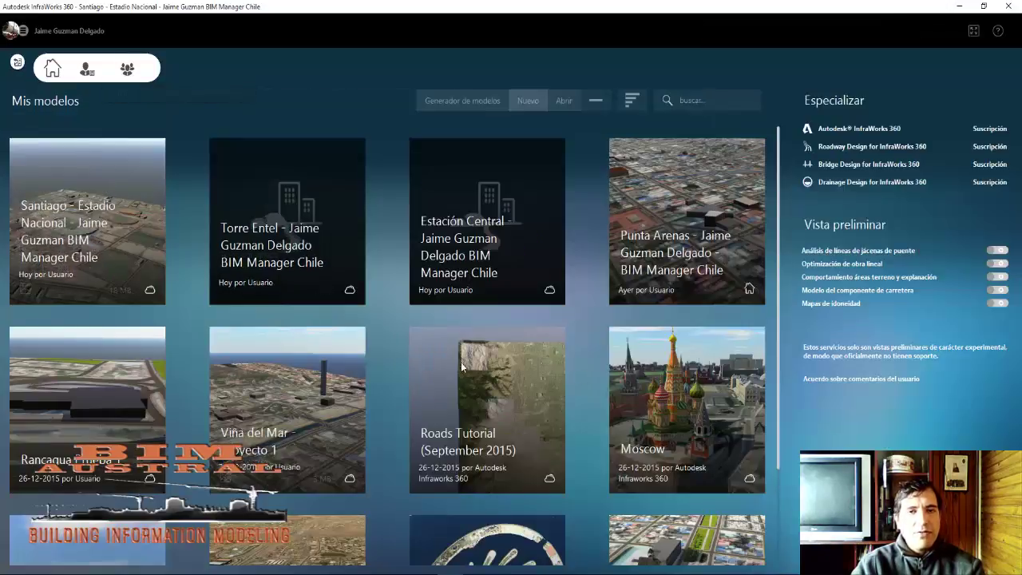
{"action": "left_click", "coordinate": [87, 70]}
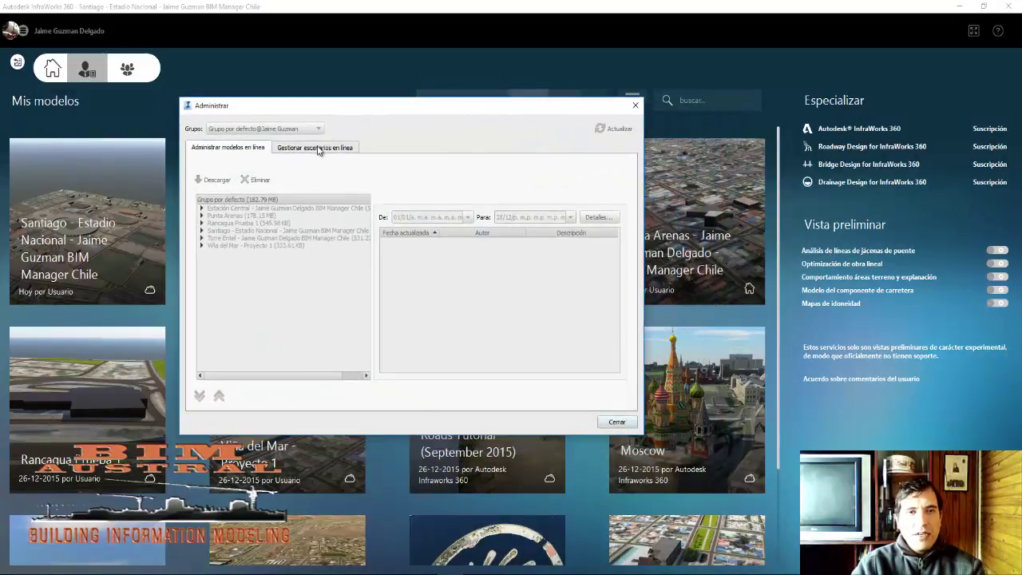
{"action": "left_click", "coordinate": [635, 105]}
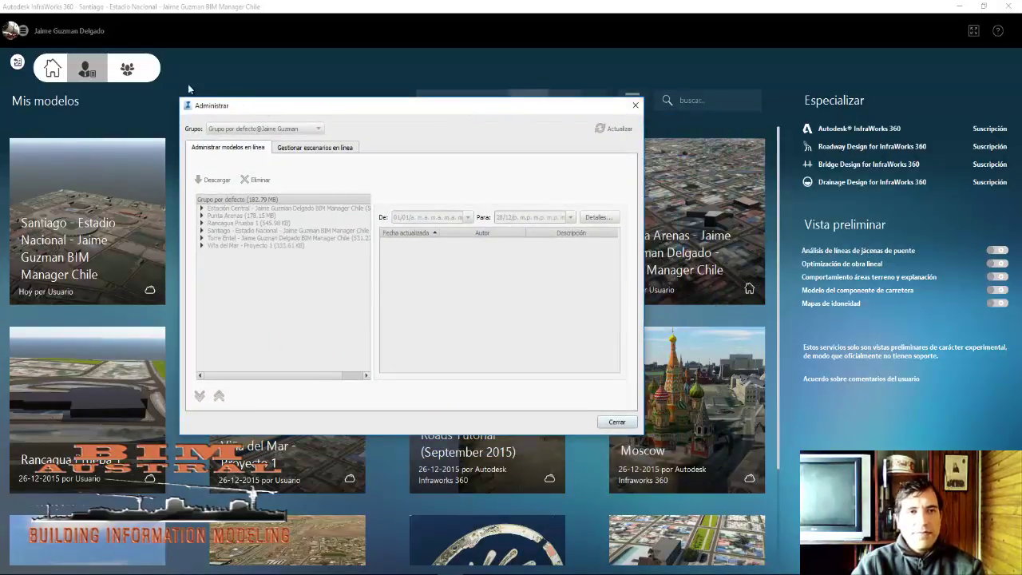
{"action": "left_click", "coordinate": [130, 72]}
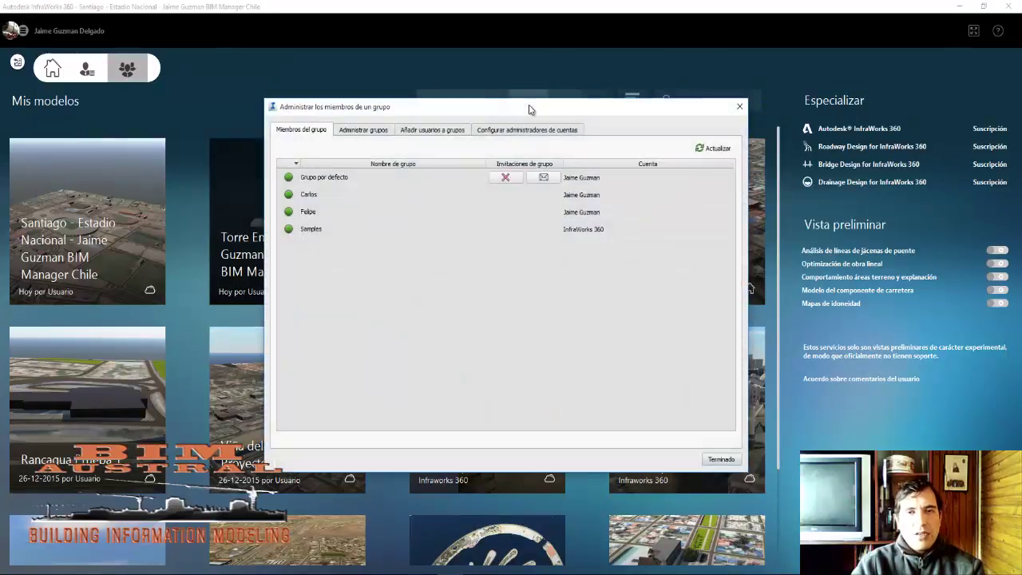
Step: Move the group members dialog aside, review the Miembros del grupo list, and close it
{"action": "left_click_drag", "start_coordinate": [461, 125], "coordinate": [342, 173]}
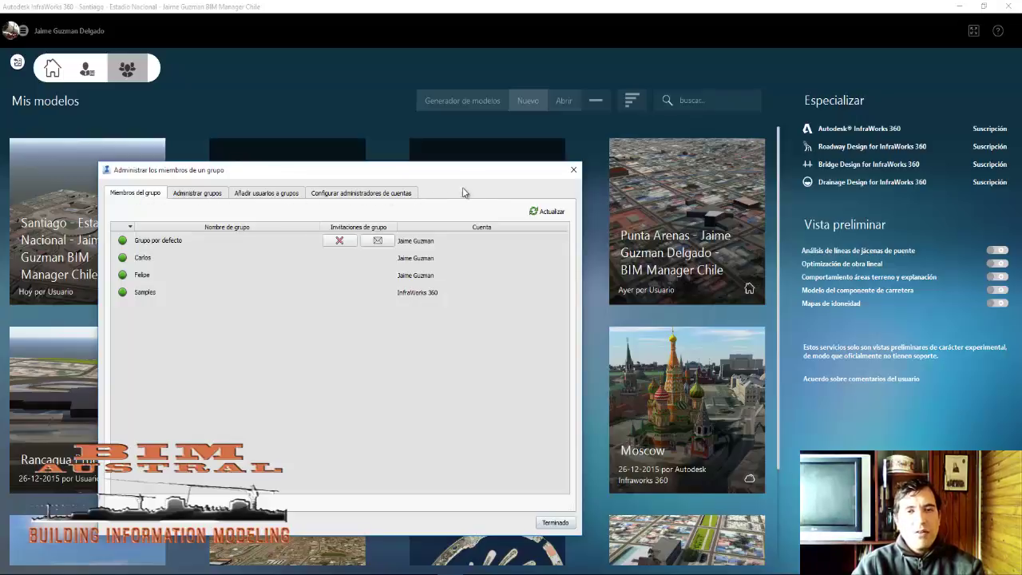
{"action": "left_click", "coordinate": [573, 170]}
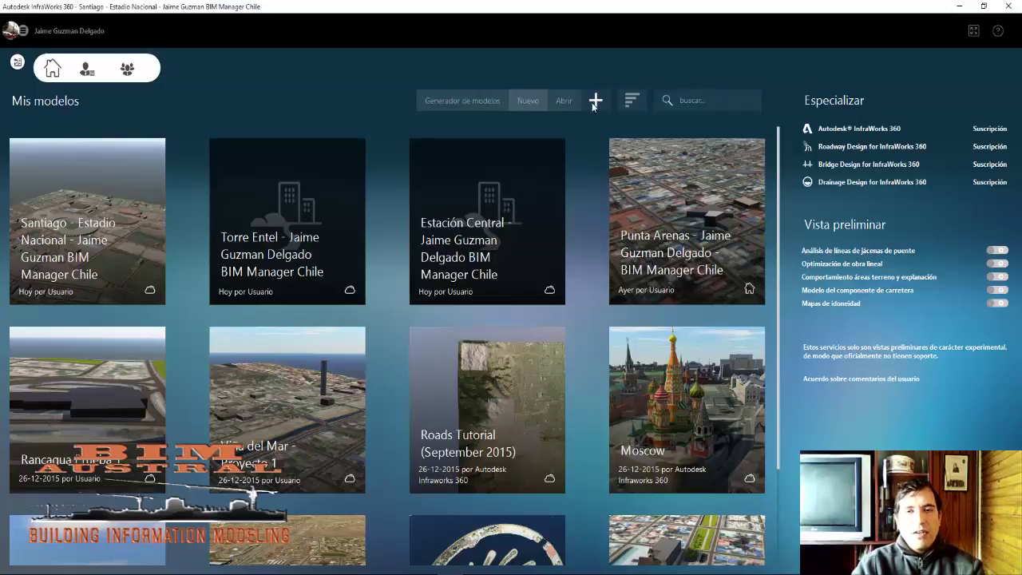
{"action": "left_click", "coordinate": [596, 102]}
{"action": "left_click", "coordinate": [562, 100]}
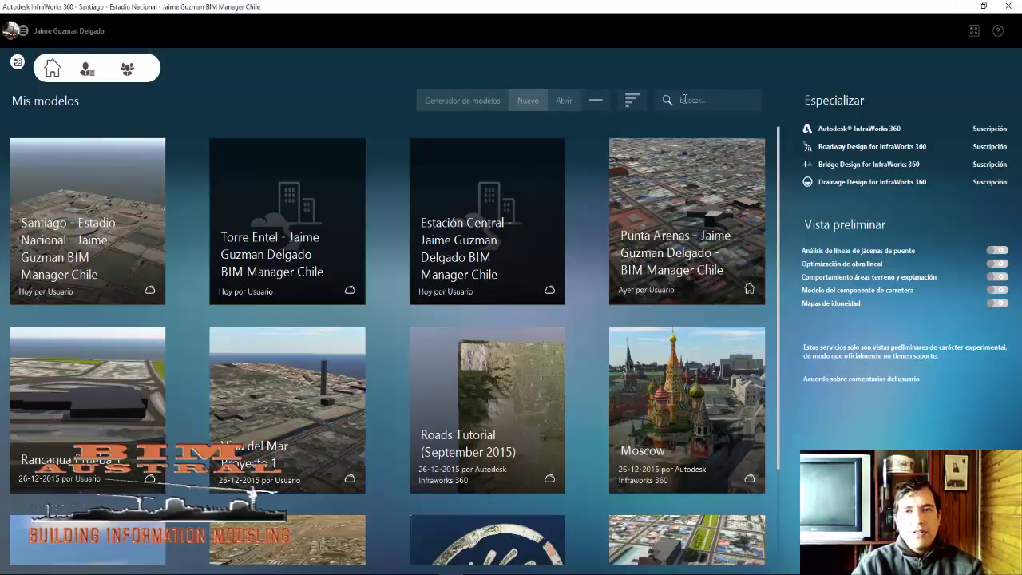
{"action": "left_click", "coordinate": [721, 100]}
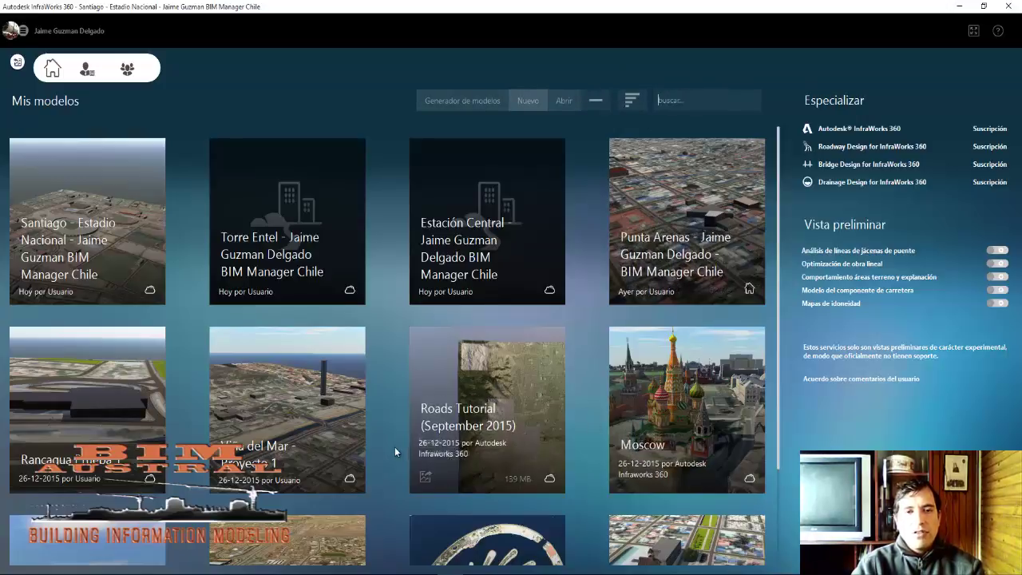
{"action": "scroll", "coordinate": [394, 446], "scroll_direction": "down", "scroll_amount": 2}
{"action": "scroll", "coordinate": [392, 455], "scroll_direction": "up", "scroll_amount": 2}
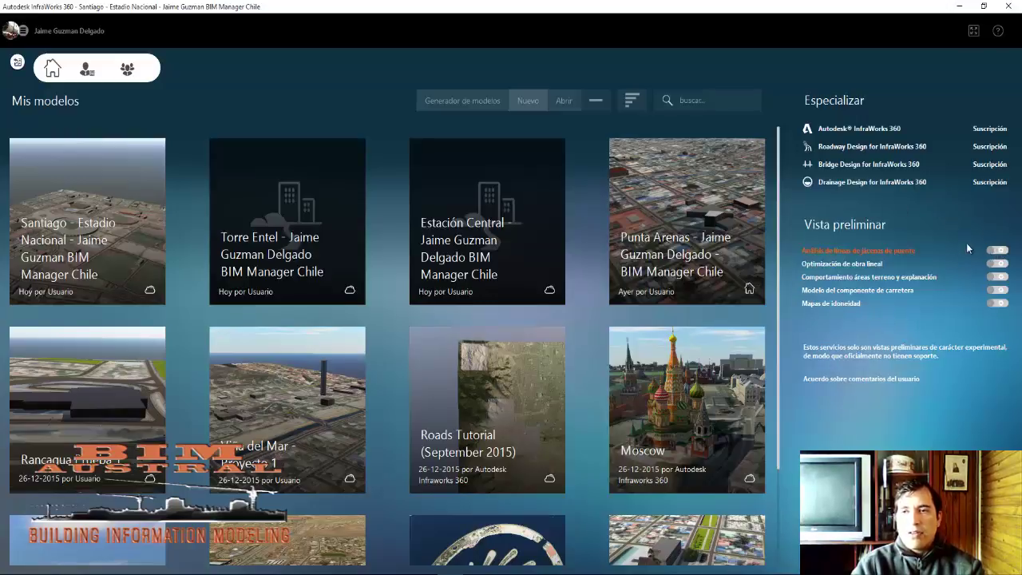
Step: Decline the bridge girder line analysis terms so the preview stays off, and show the help menu
{"action": "left_click", "coordinate": [995, 249]}
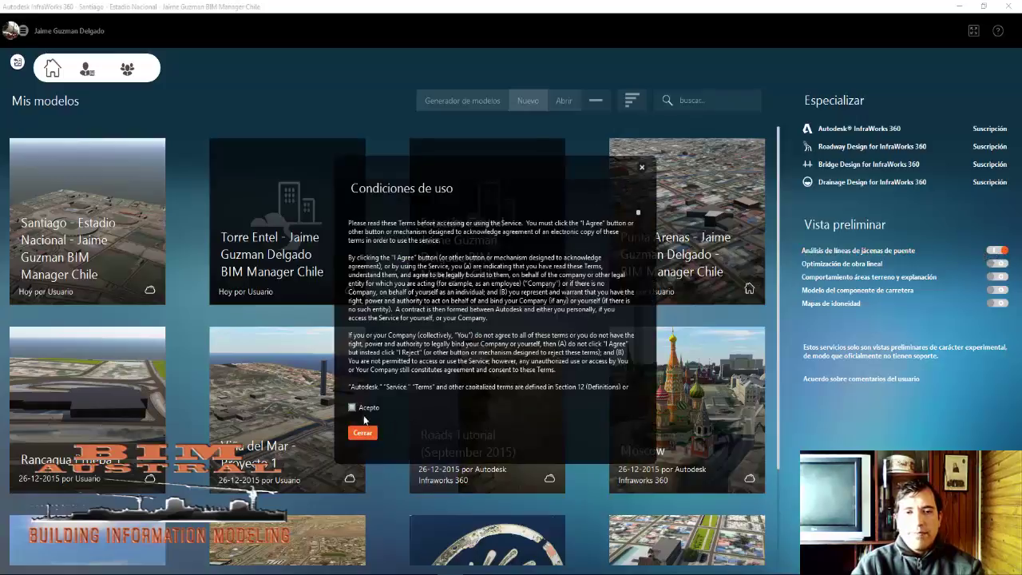
{"action": "left_click", "coordinate": [363, 432]}
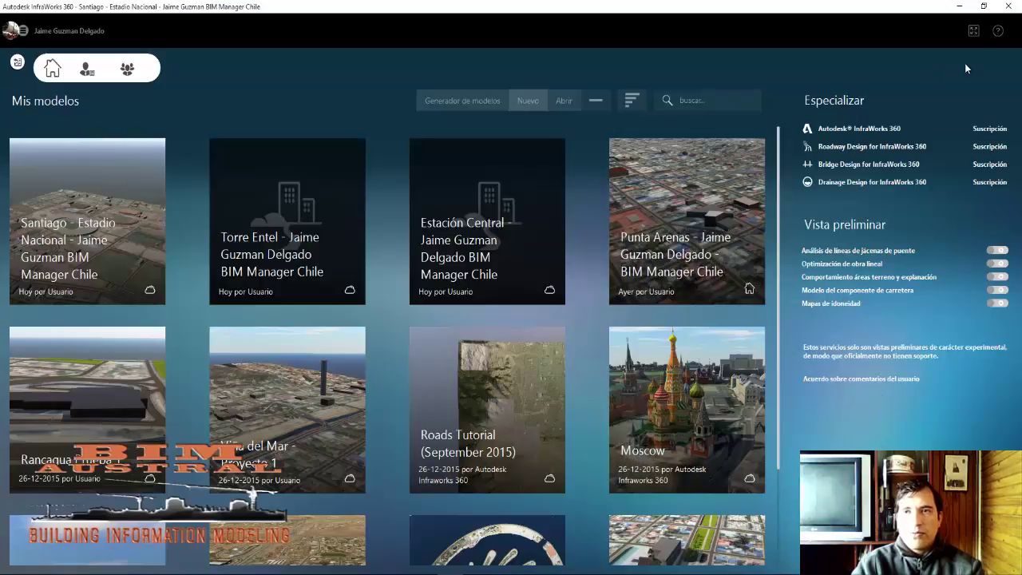
{"action": "left_click", "coordinate": [998, 36]}
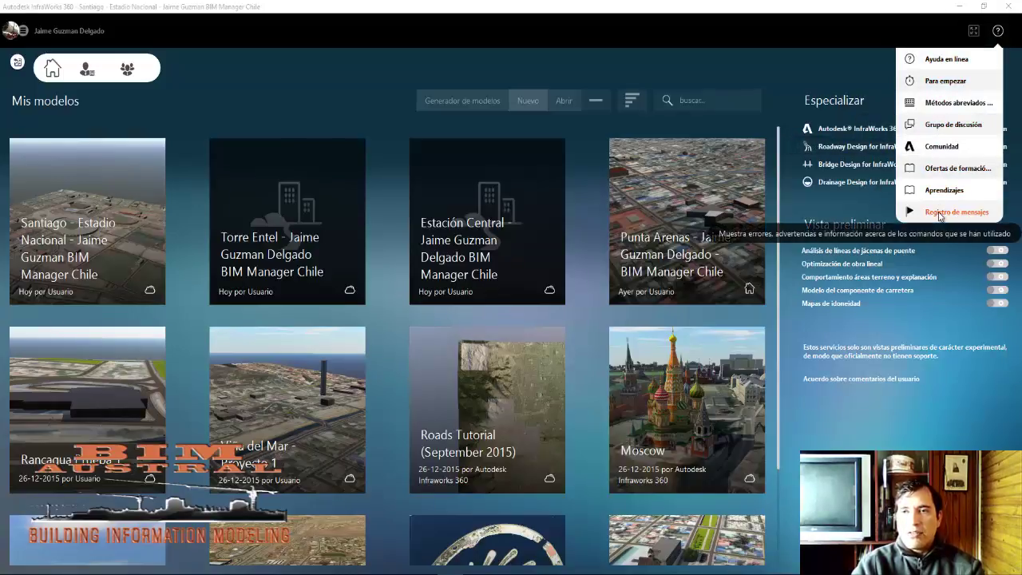
Step: Dismiss the help menu and show the account menu with profile, options and sign-out choices
{"action": "left_click", "coordinate": [997, 31]}
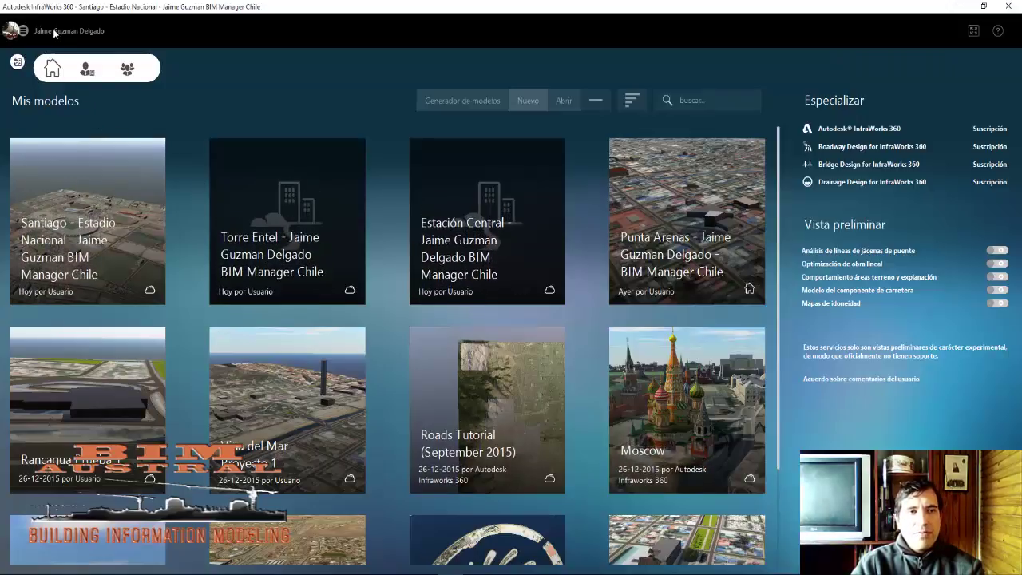
{"action": "left_click", "coordinate": [24, 32]}
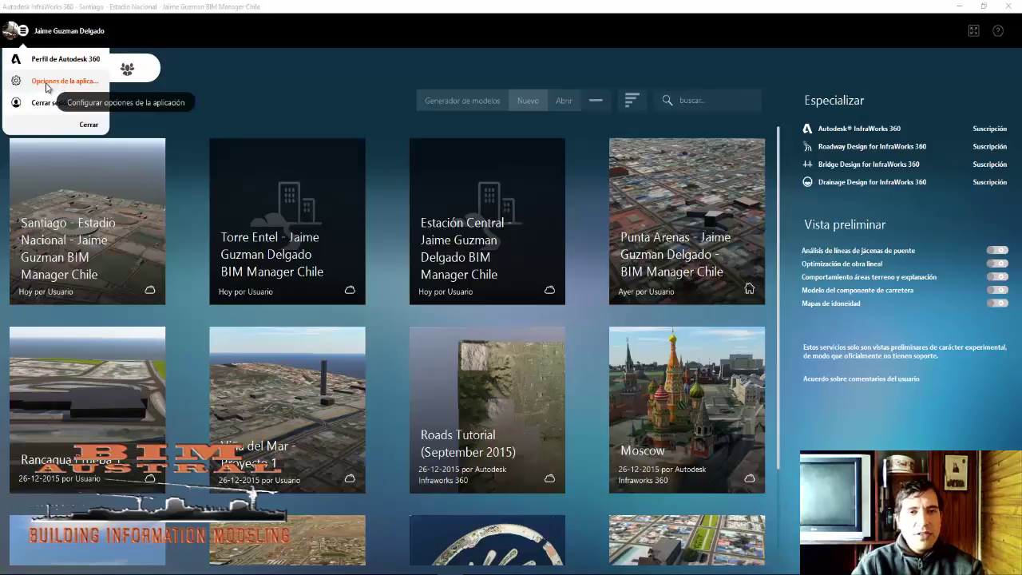
Step: Browse Opciones de la aplicación pages (model generation, units, view, point cloud, 3D graphics) and close unchanged
{"action": "left_click", "coordinate": [46, 83]}
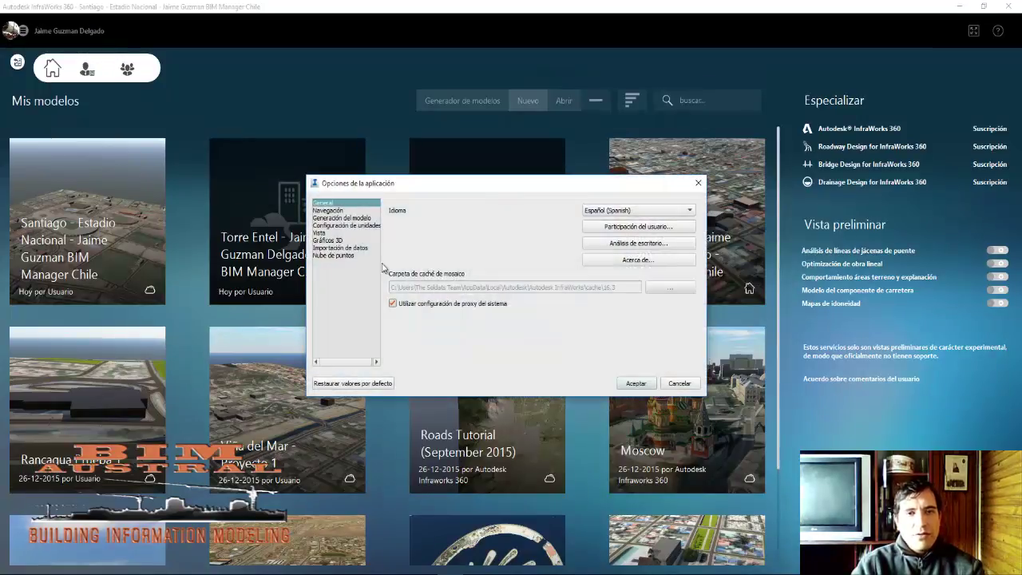
{"action": "left_click_drag", "start_coordinate": [429, 187], "coordinate": [354, 166]}
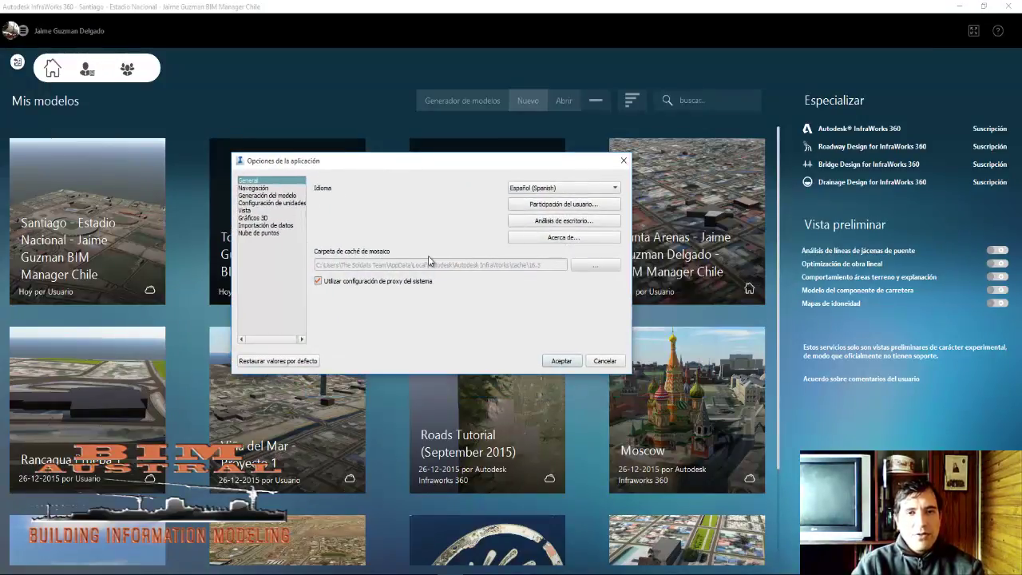
{"action": "left_click", "coordinate": [256, 196]}
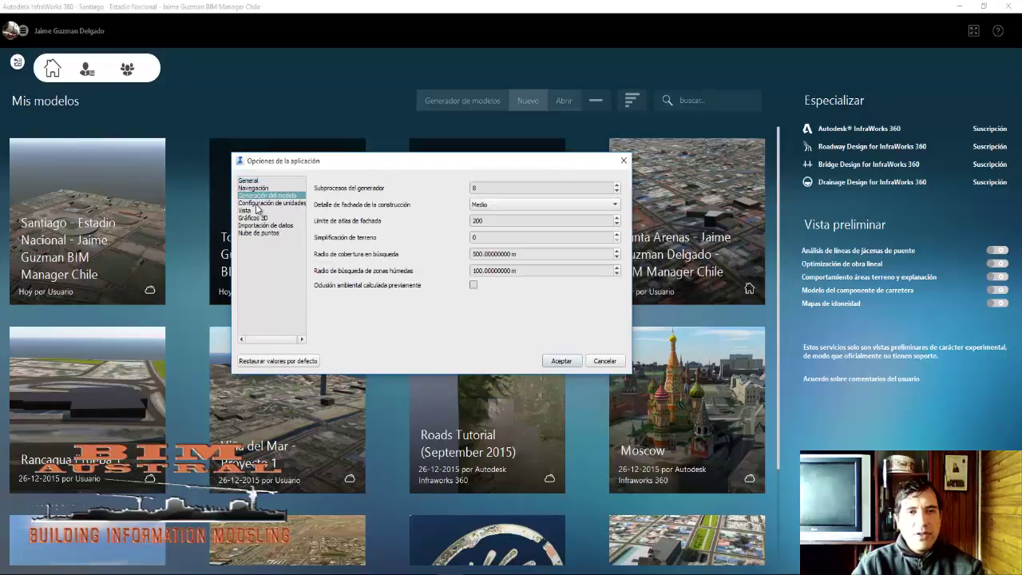
{"action": "left_click", "coordinate": [257, 203]}
{"action": "left_click", "coordinate": [252, 210]}
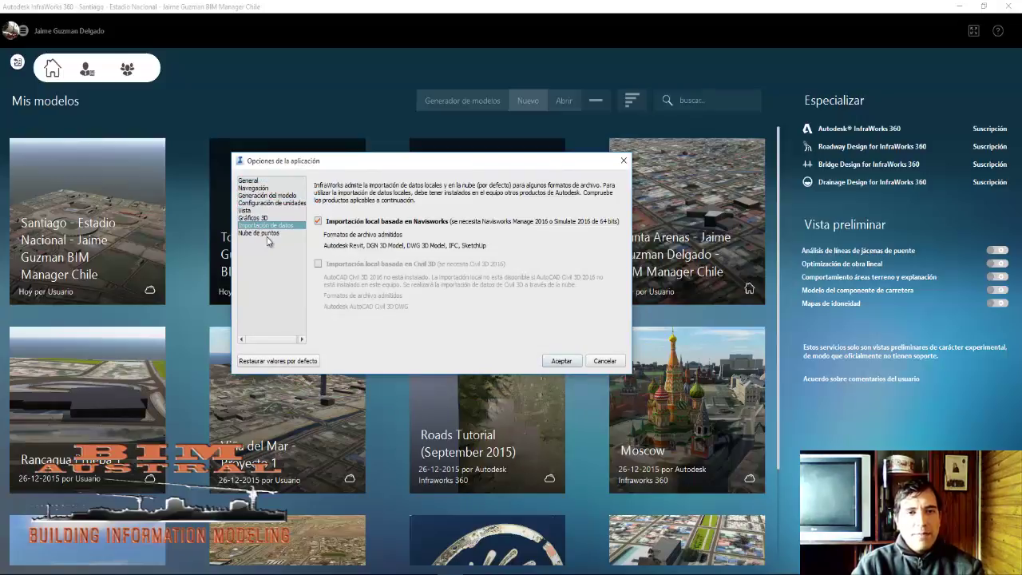
{"action": "left_click", "coordinate": [275, 234]}
{"action": "left_click", "coordinate": [262, 217]}
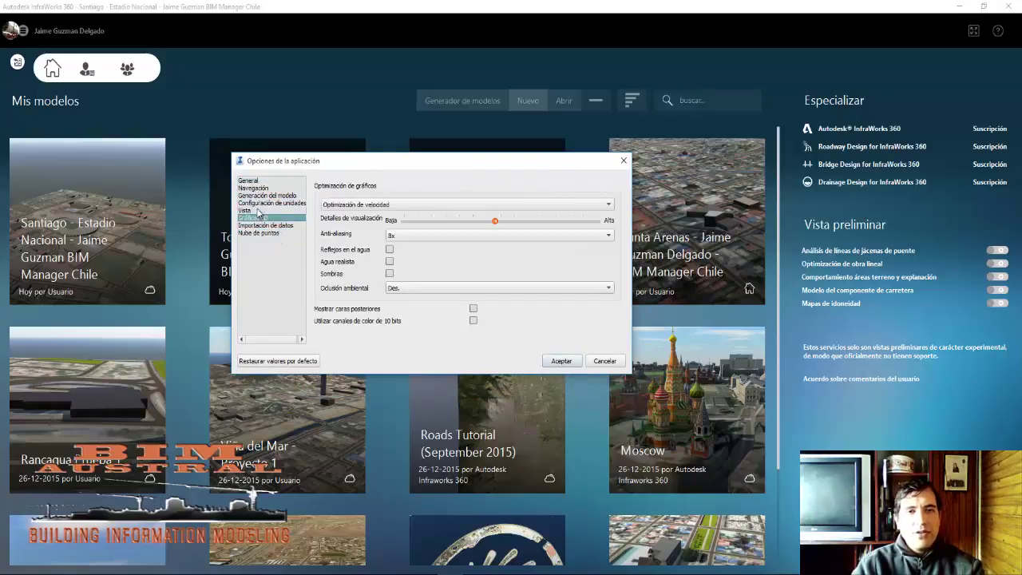
{"action": "left_click", "coordinate": [263, 196]}
{"action": "left_click", "coordinate": [266, 181]}
{"action": "left_click", "coordinate": [622, 162]}
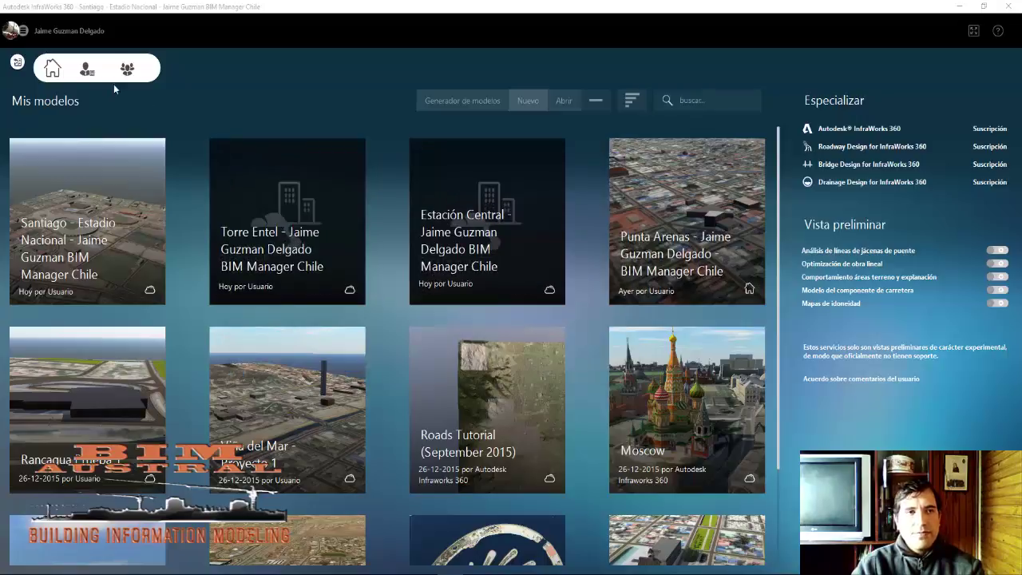
{"action": "left_click", "coordinate": [16, 30]}
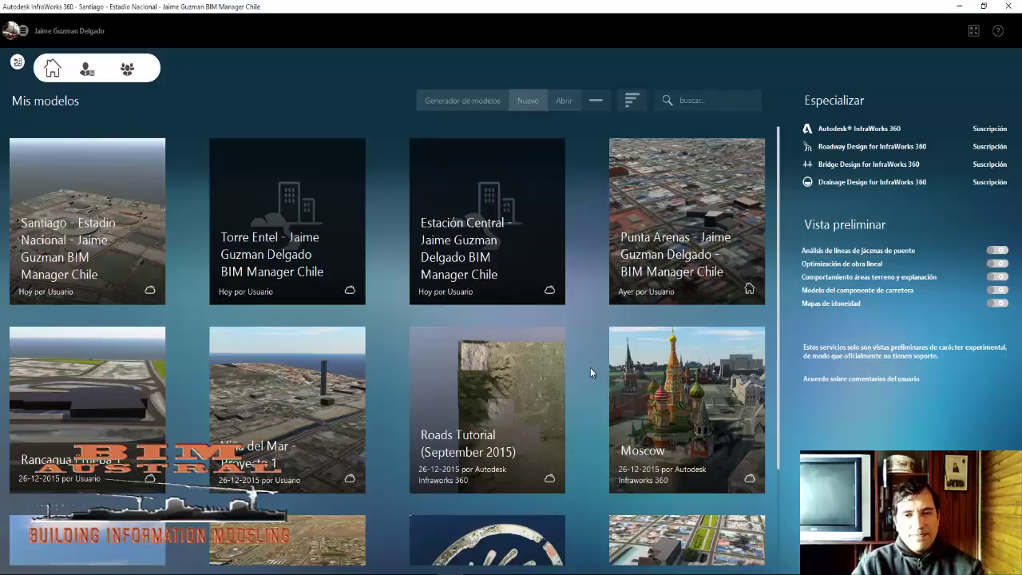
{"action": "key", "text": "F10"}
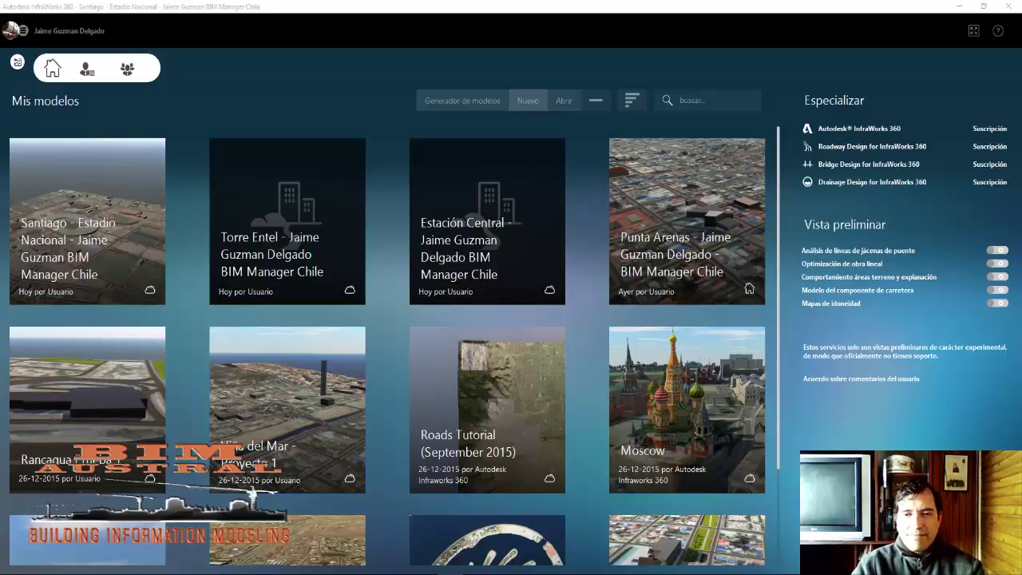